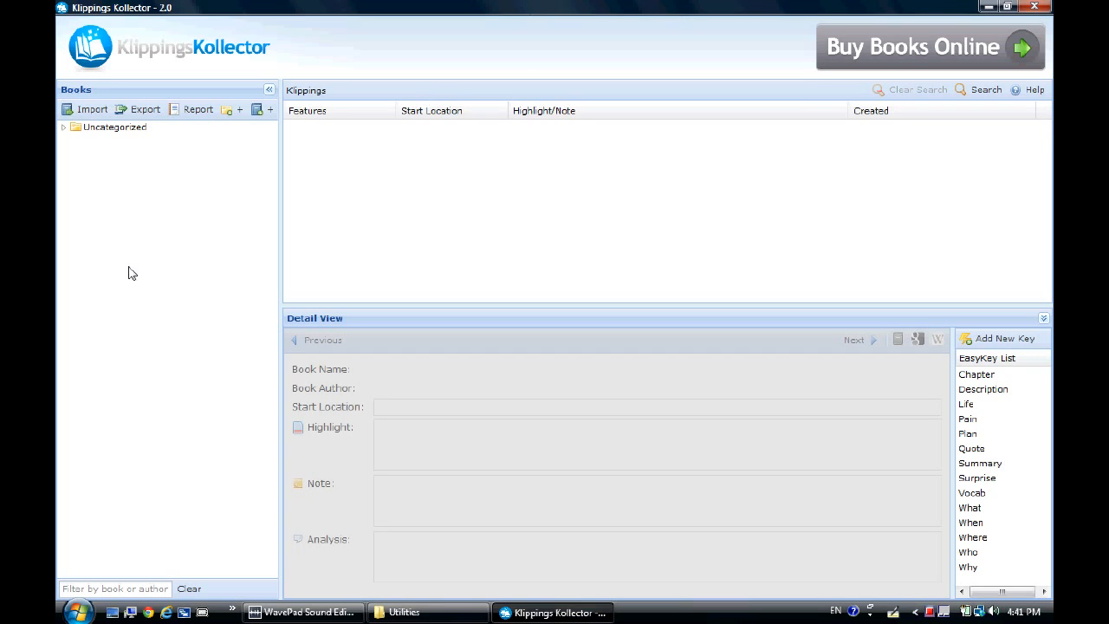
Create a superfolder named Novels and move the Brontë works, Silas Marner and Treasure Island books into it.
double_click(115, 128)
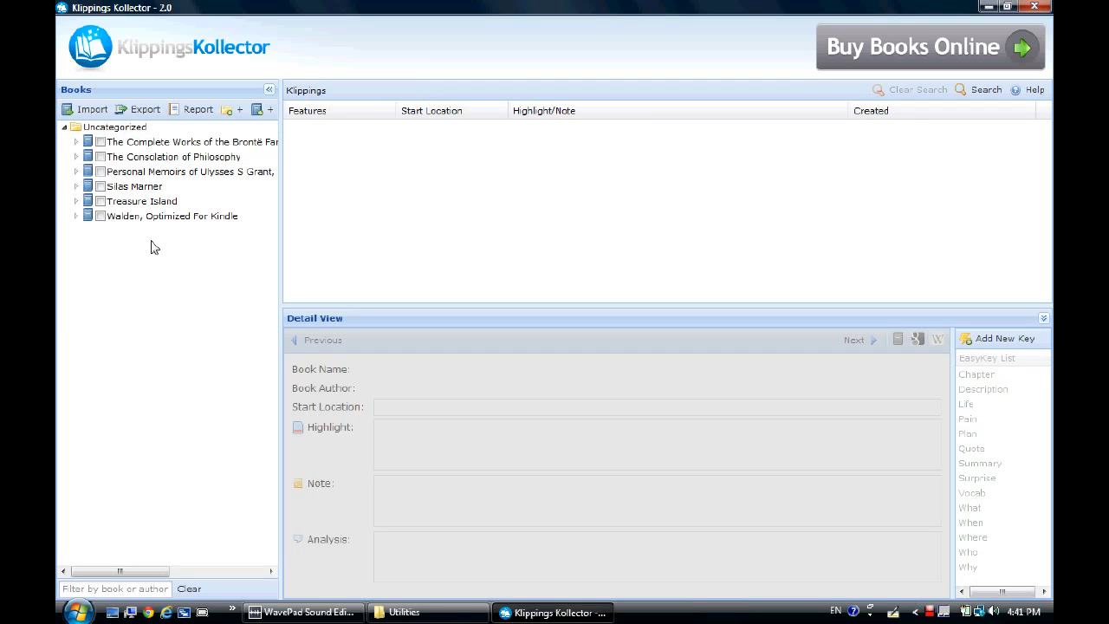
click(232, 111)
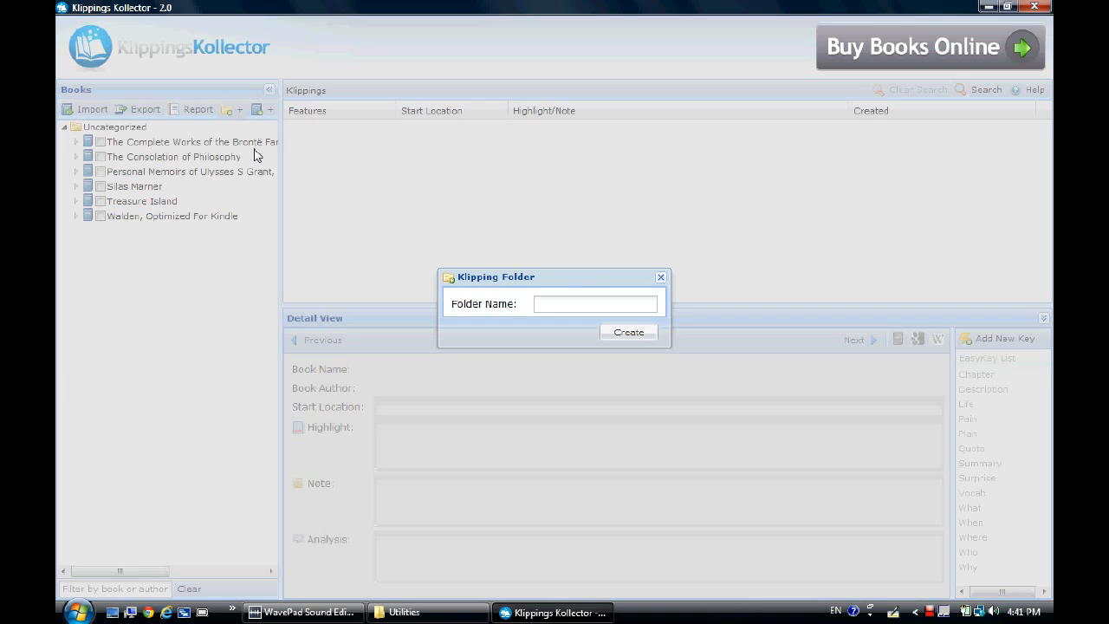
click(575, 302)
text(Novels)
click(636, 330)
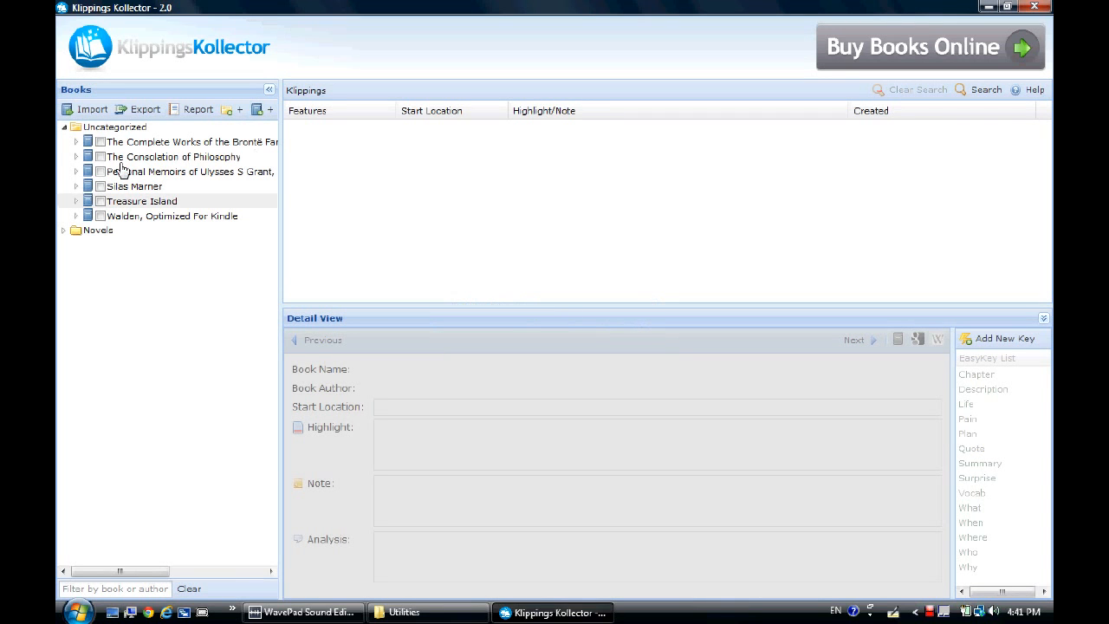
drag(87, 146, 85, 236)
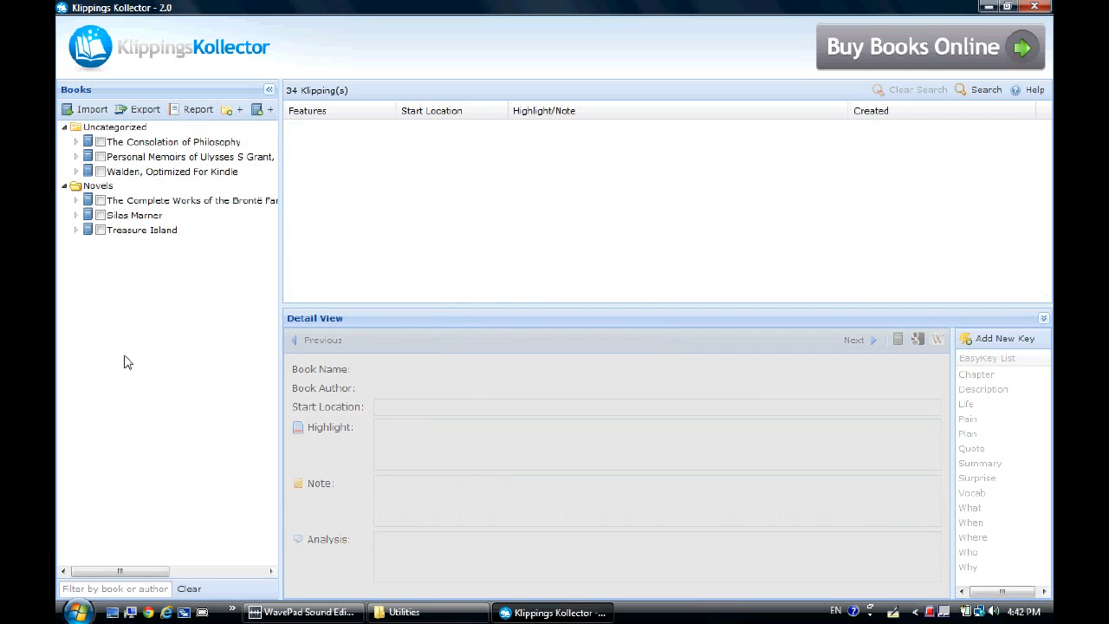
Search the Walden book's clippings filtered by the Quote EasyKey.
click(185, 172)
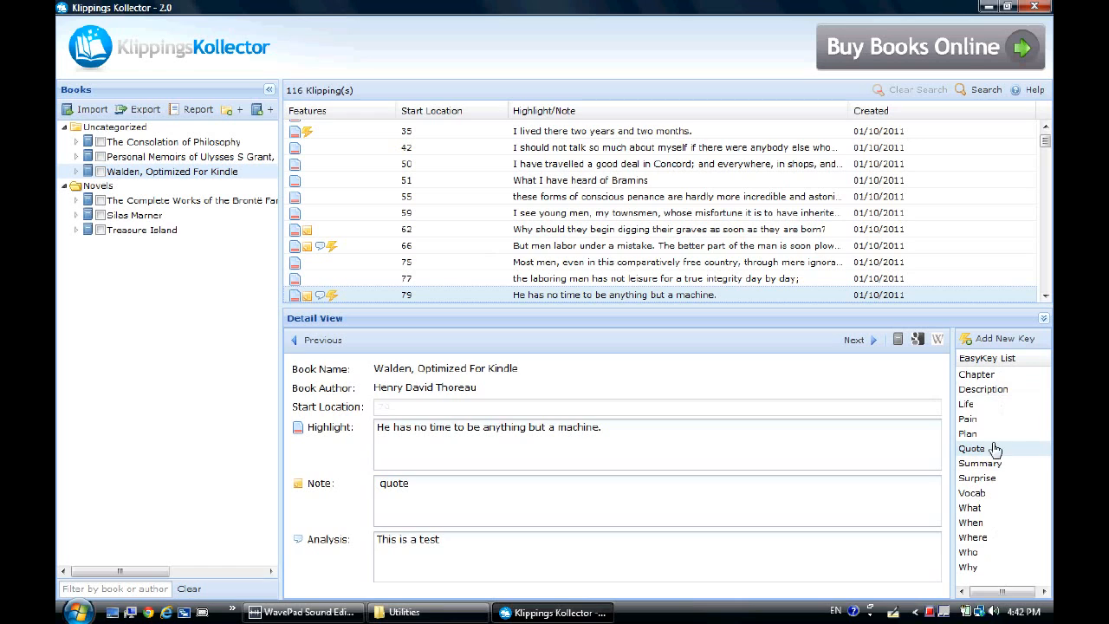
right_click(984, 395)
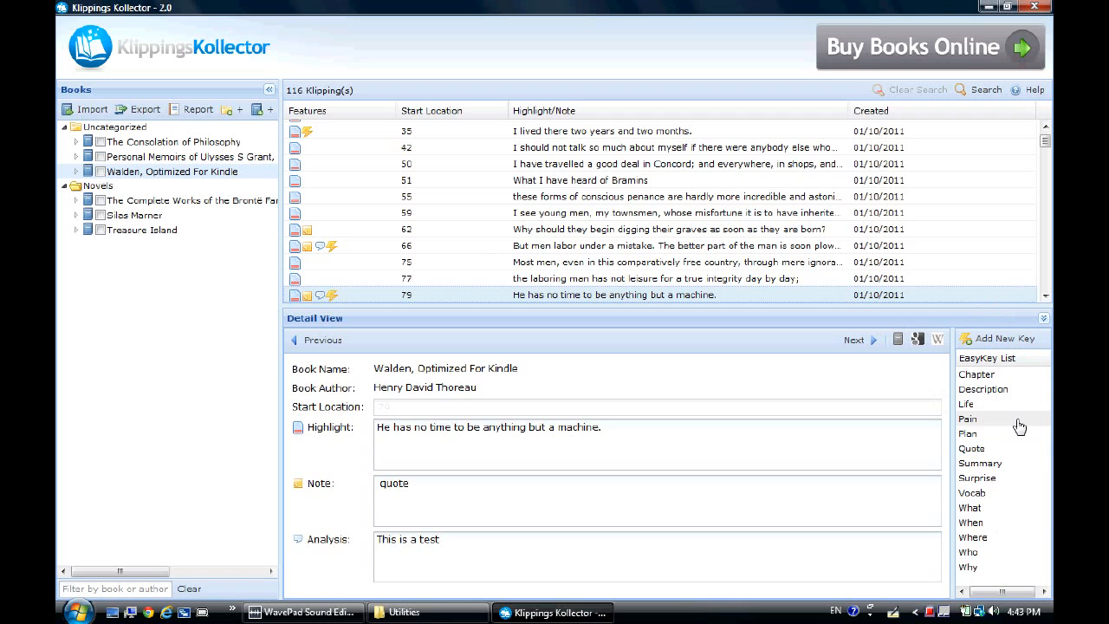
click(988, 90)
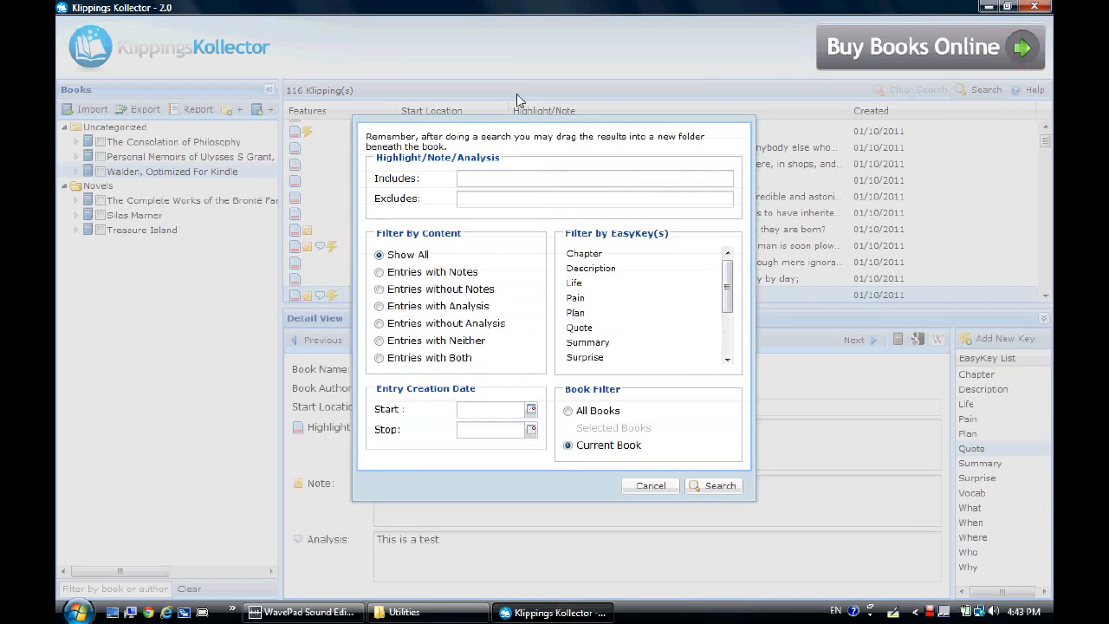
click(589, 331)
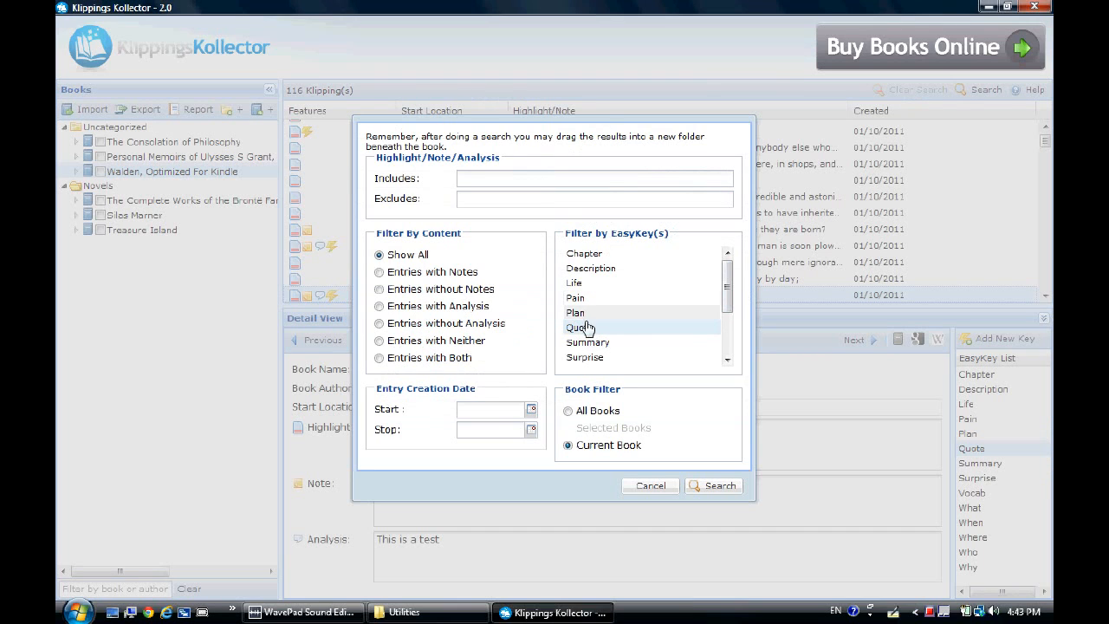
click(716, 486)
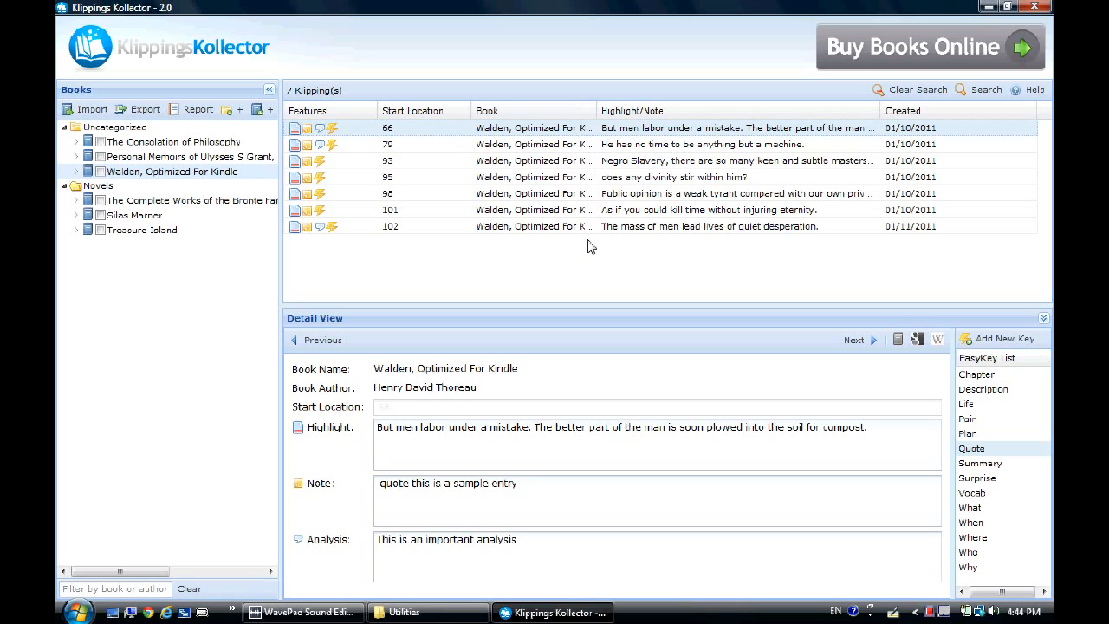
Add a klipping folder named Quotes beneath the Walden, Optimized For Kindle book.
click(154, 170)
right_click(153, 172)
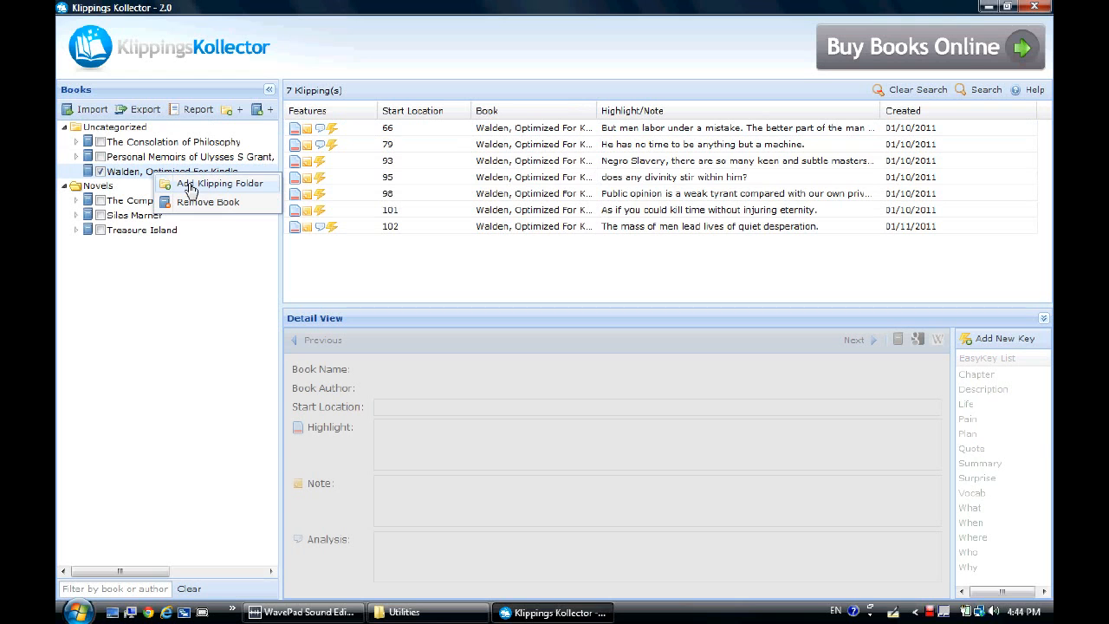
click(190, 188)
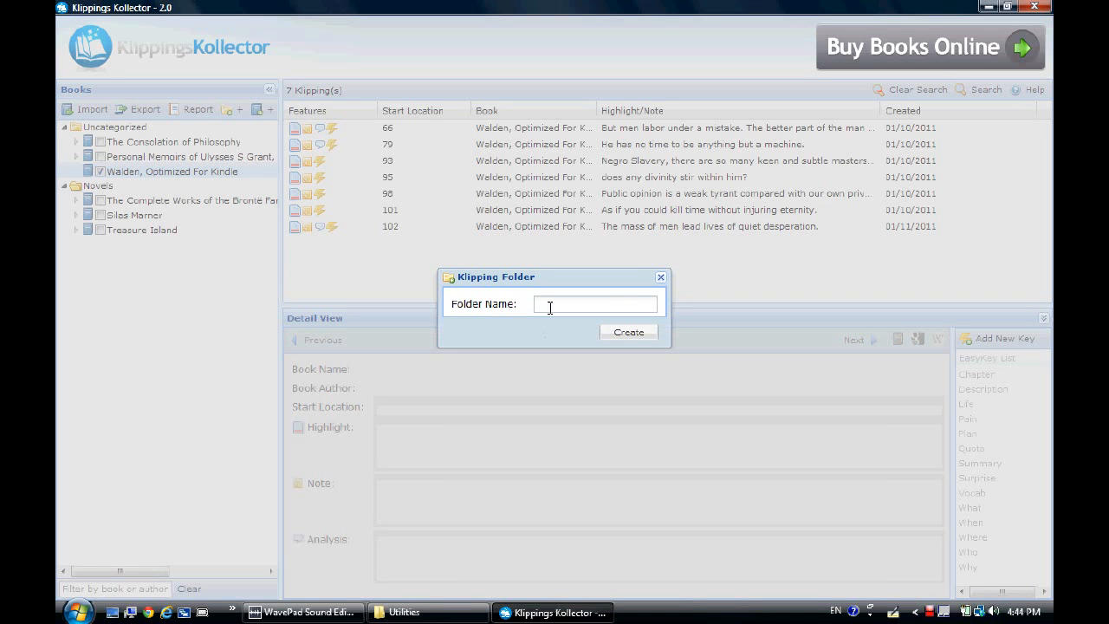
text(Quotes)
click(626, 334)
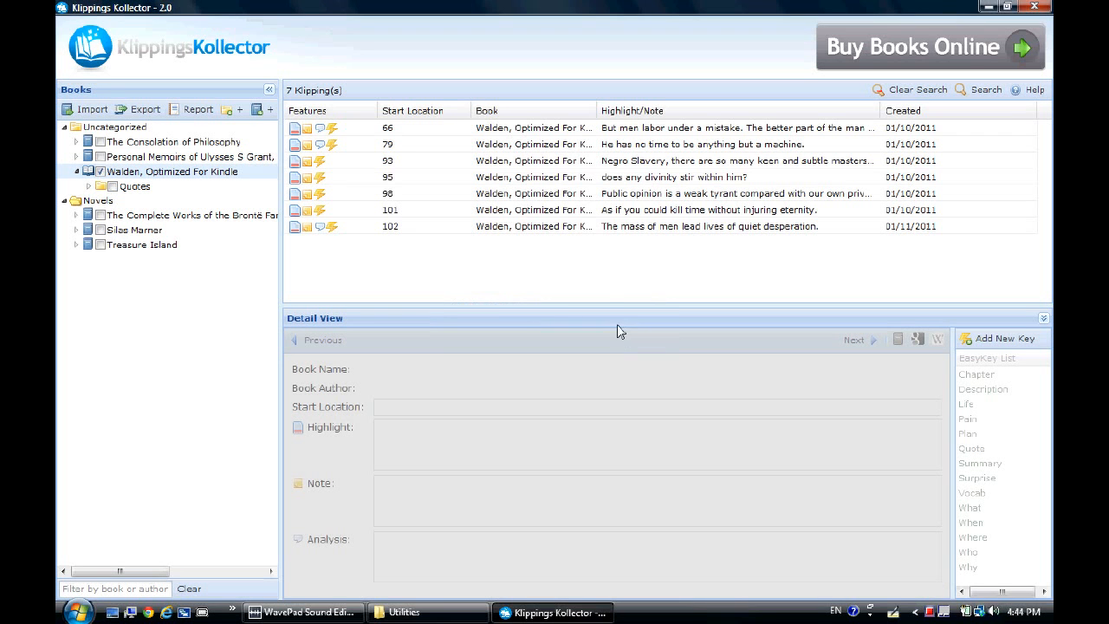
Move all seven search results into the Quotes folder, clear the search, and open the folder.
click(440, 130)
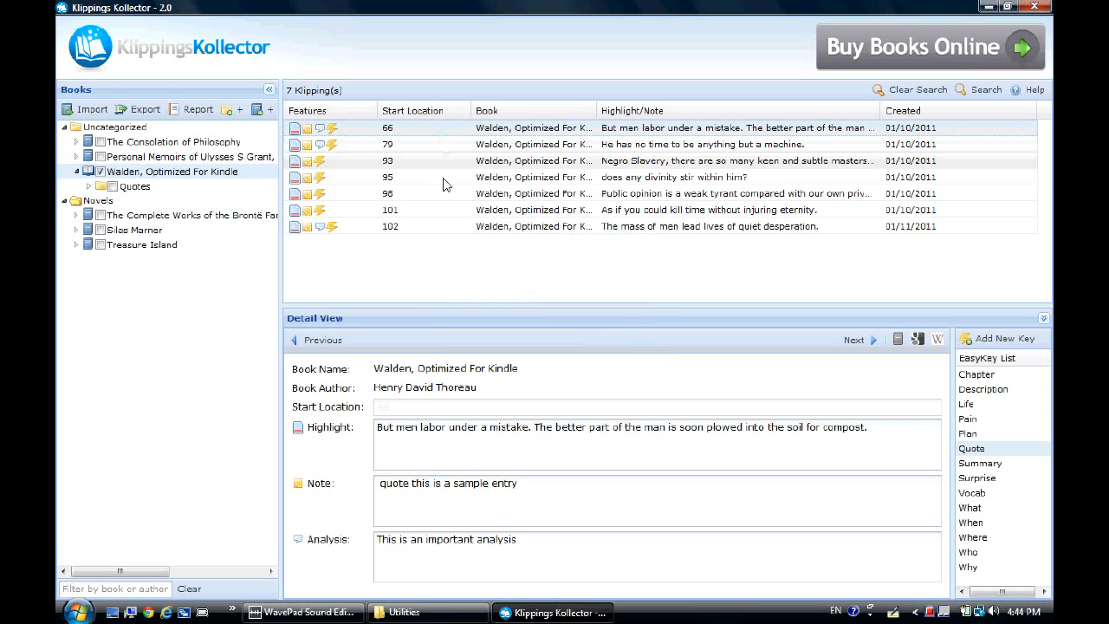
shift+click(443, 228)
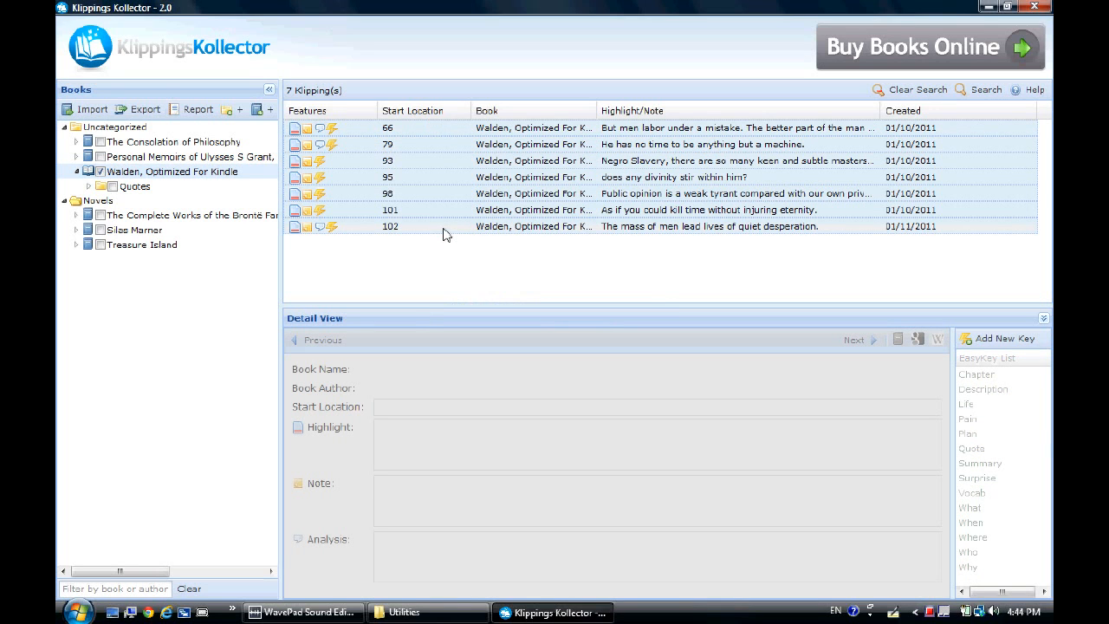
drag(411, 148, 141, 191)
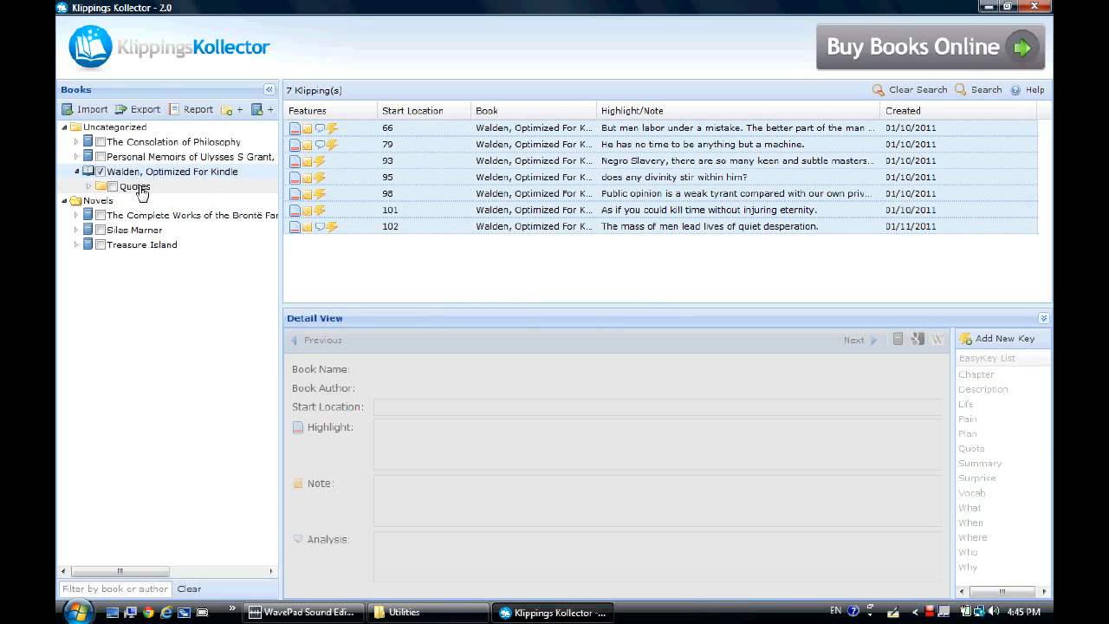
click(912, 91)
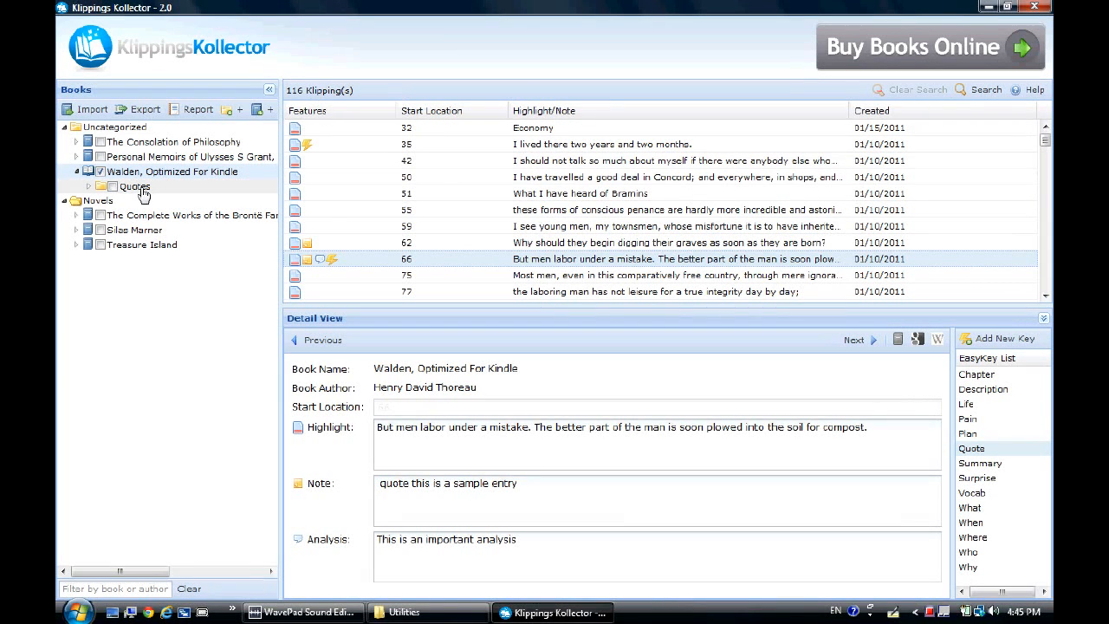
click(143, 192)
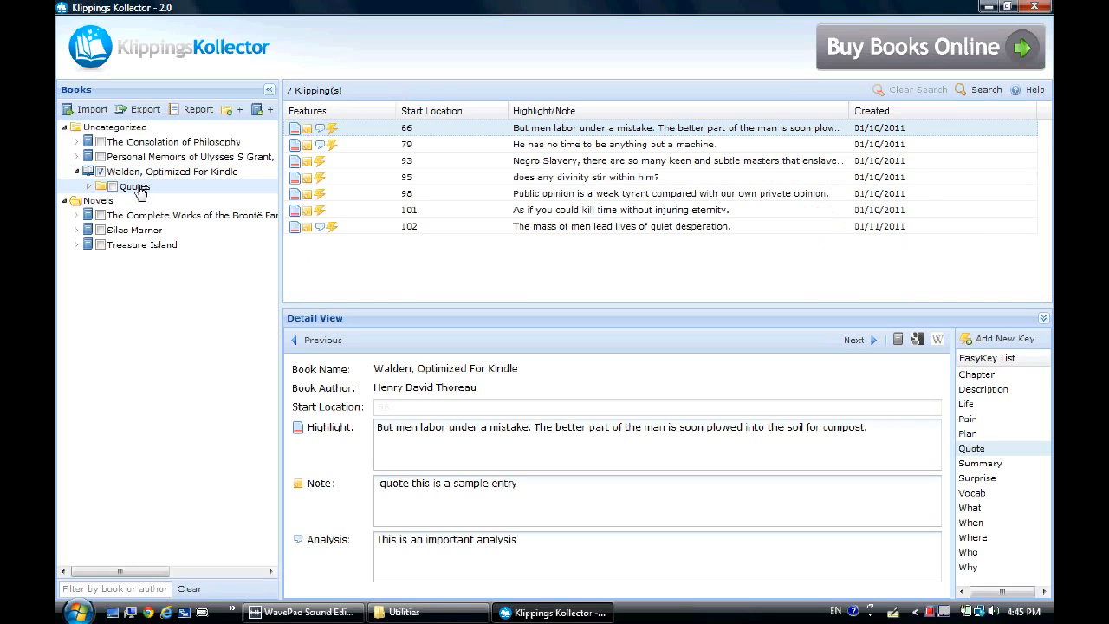
Turn the Quotes folder into a book named Thoreau Quotes by Henry David Thoreau.
right_click(140, 187)
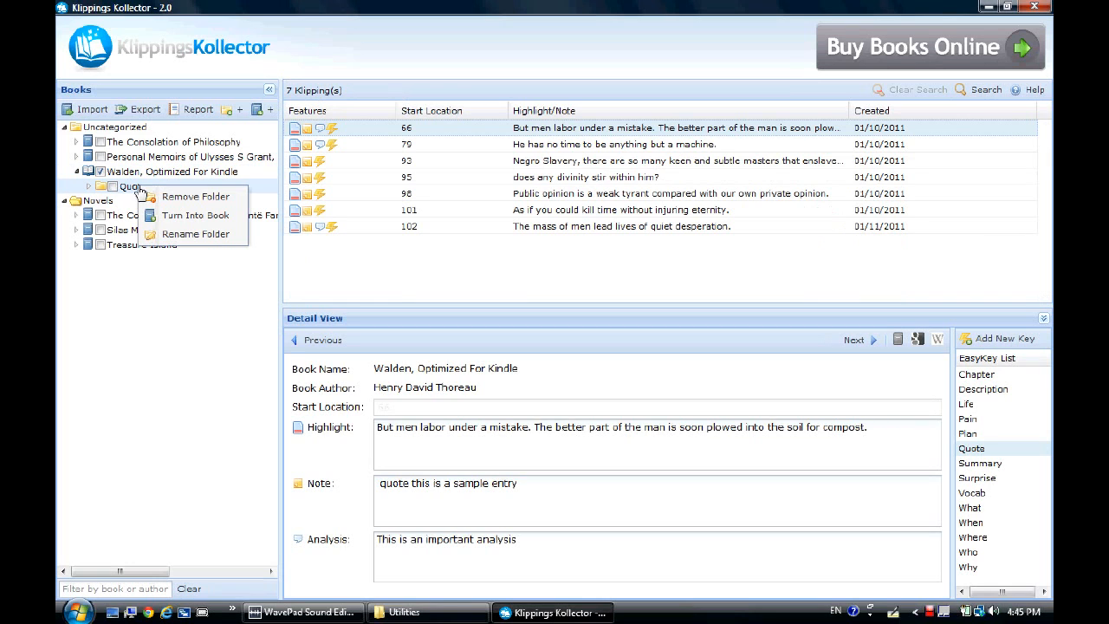
click(196, 216)
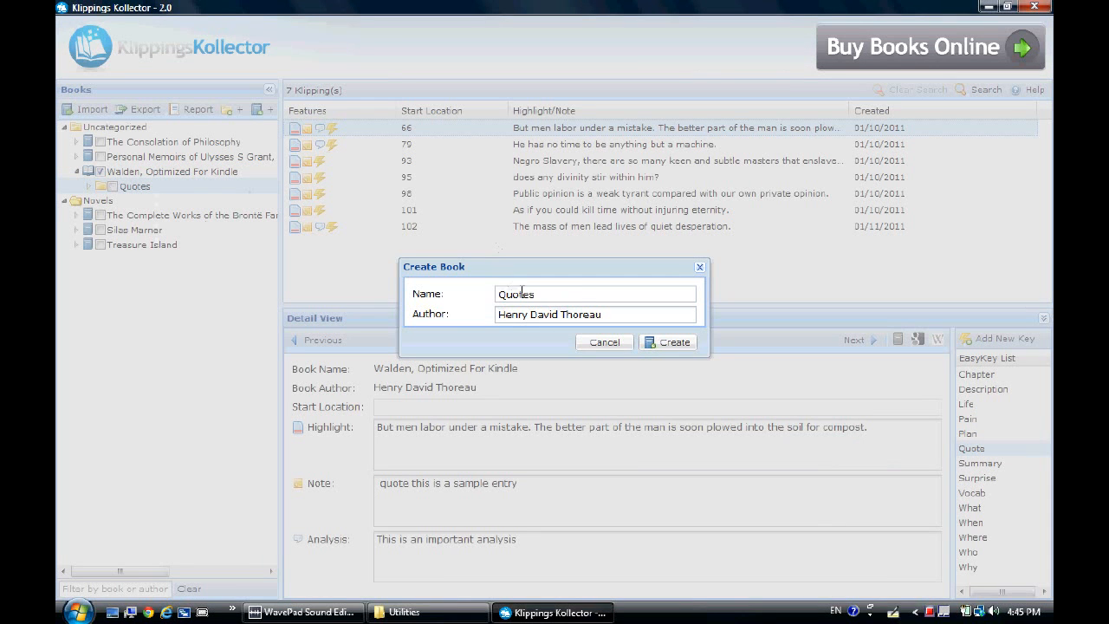
click(493, 295)
text(Thoreau)
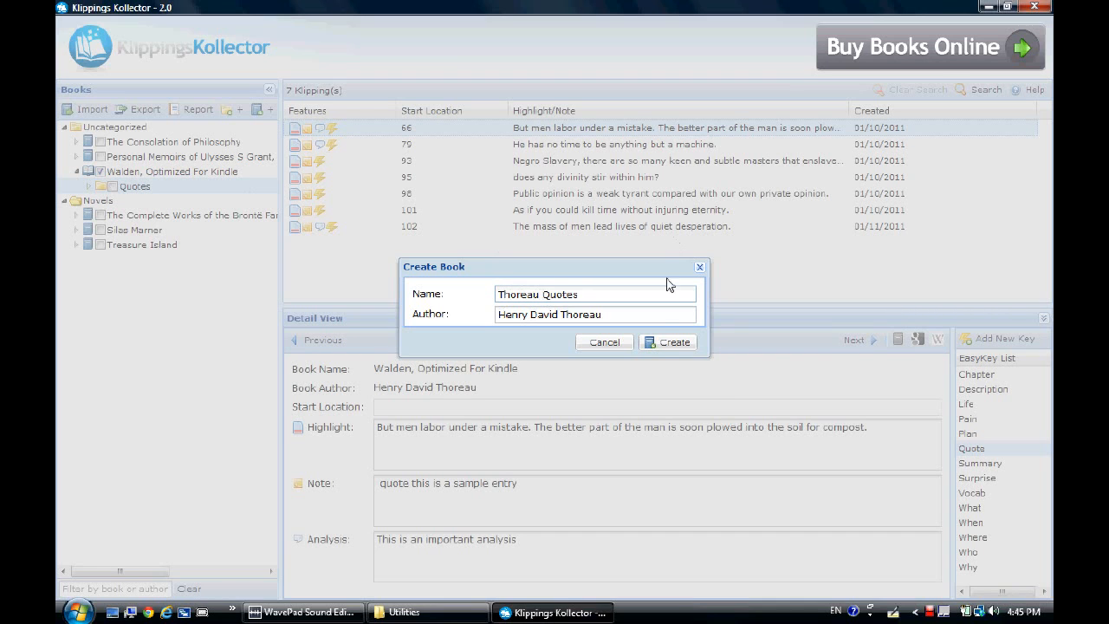
click(668, 343)
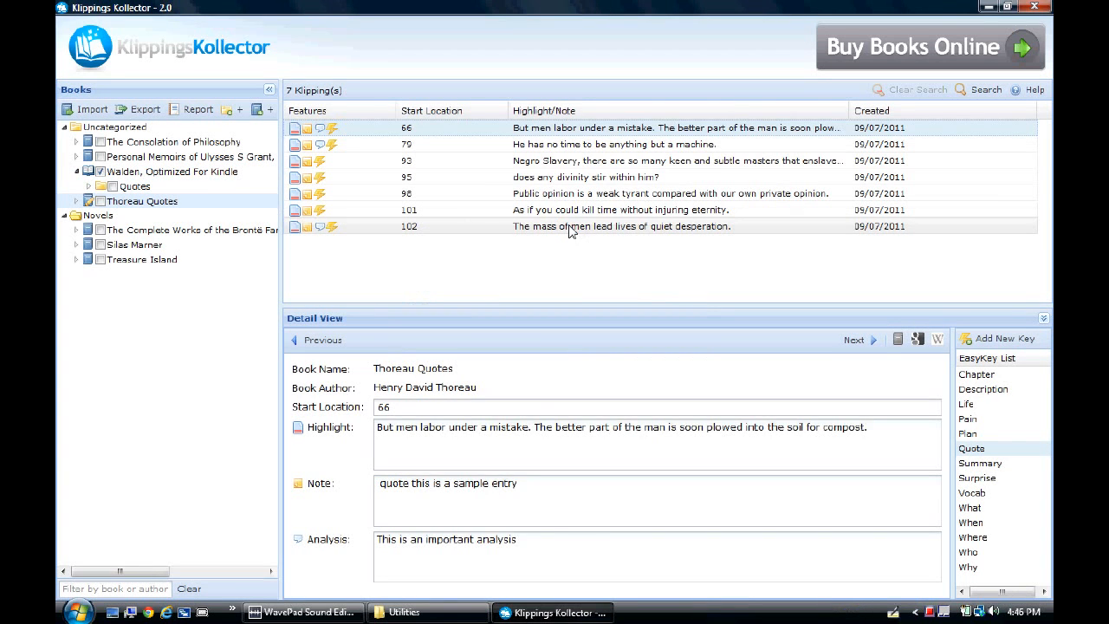
Set the start location of the "mass of men lead lives of quiet desperation" clipping to 10.
click(570, 227)
click(413, 411)
drag(413, 411, 378, 410)
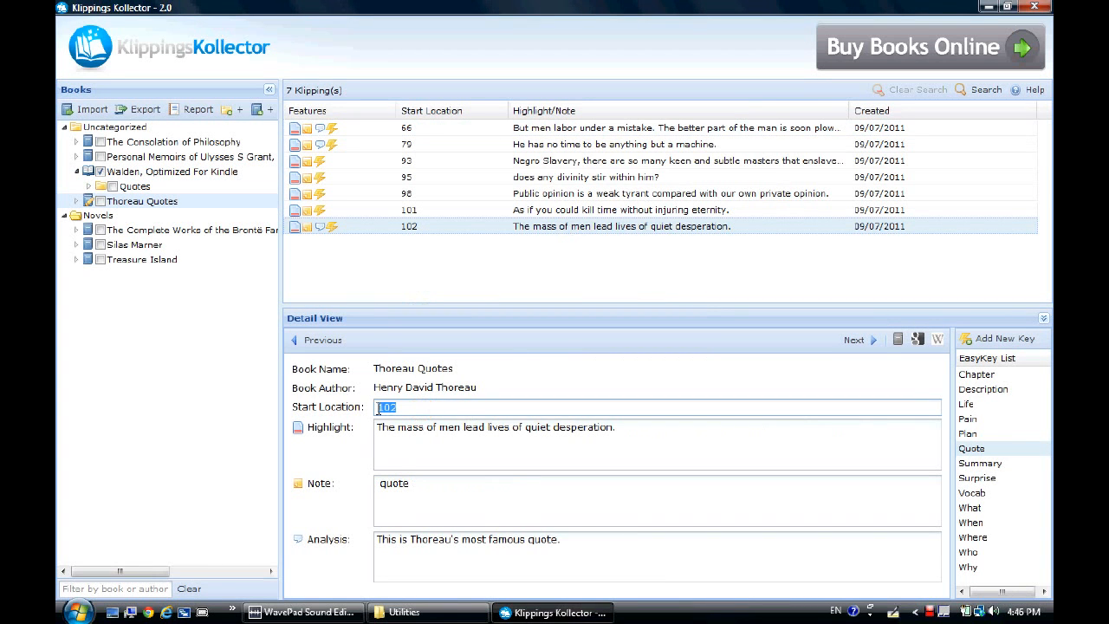
text(10)
click(853, 339)
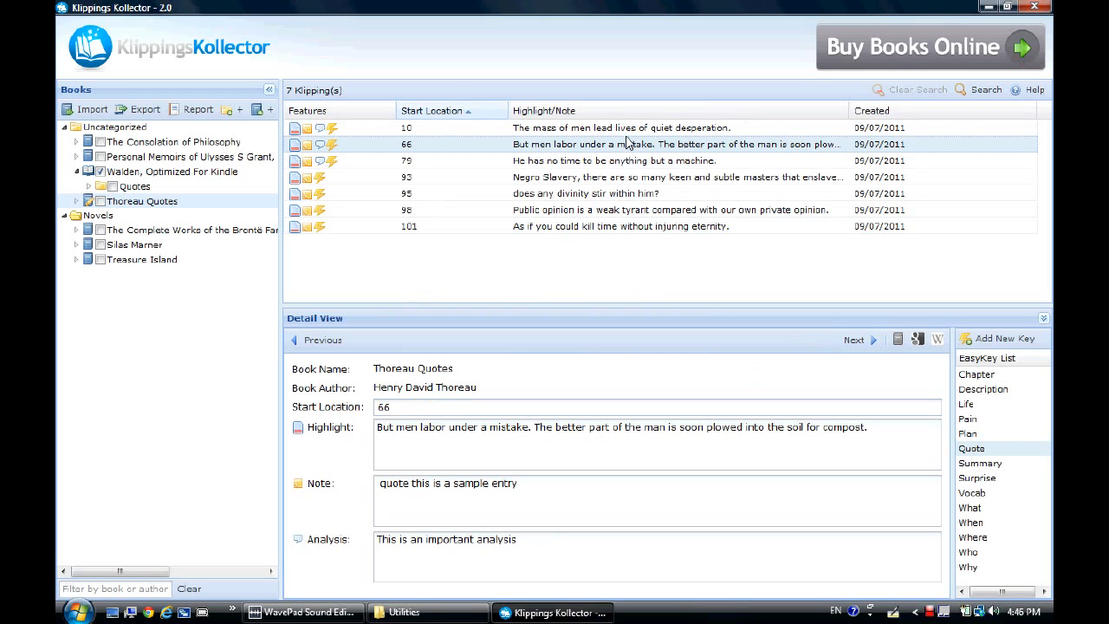
Copy the location-120 clipping from Grant's Personal Memoirs into the Thoreau Quotes book and open that book.
click(186, 156)
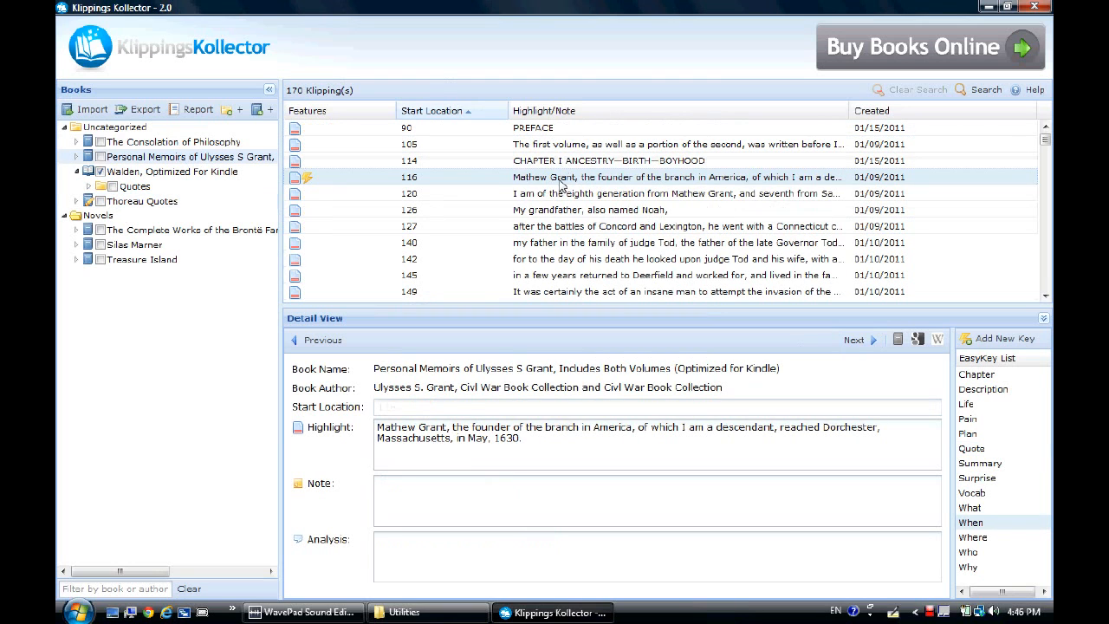
click(557, 197)
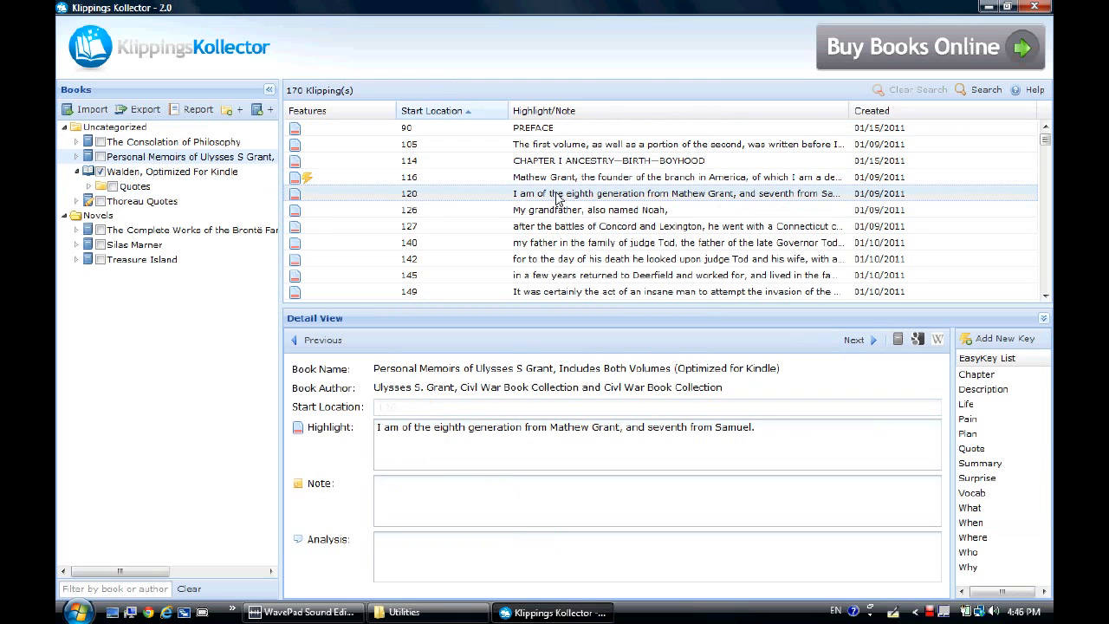
drag(558, 197, 151, 207)
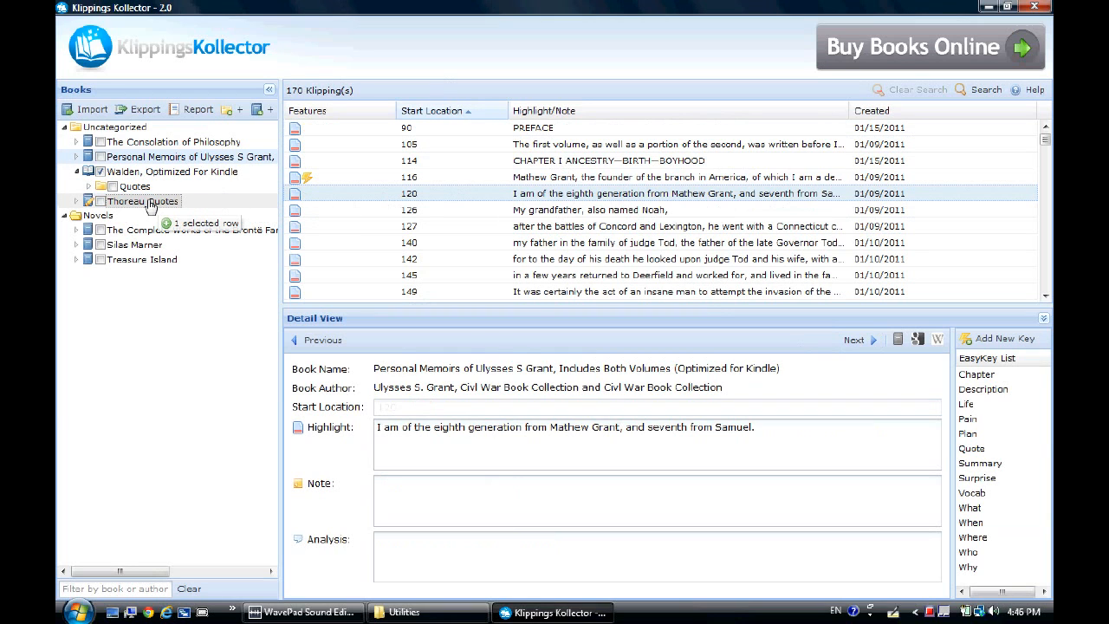
drag(151, 204, 151, 204)
click(141, 200)
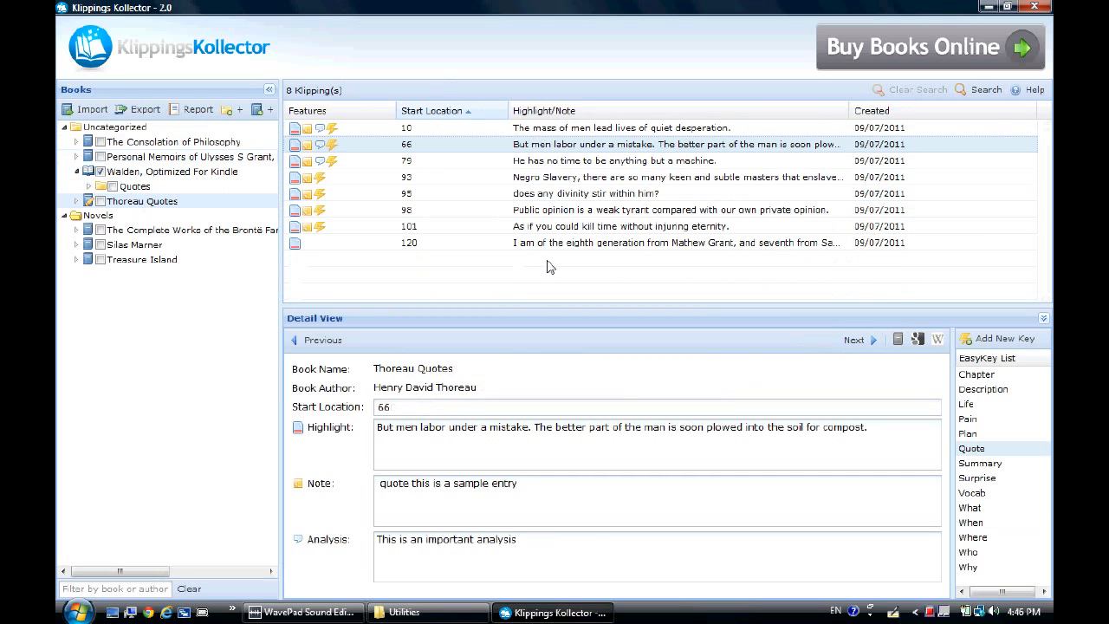
Insert a new clipping after the location-120 entry with the highlight "This is a test.".
click(560, 245)
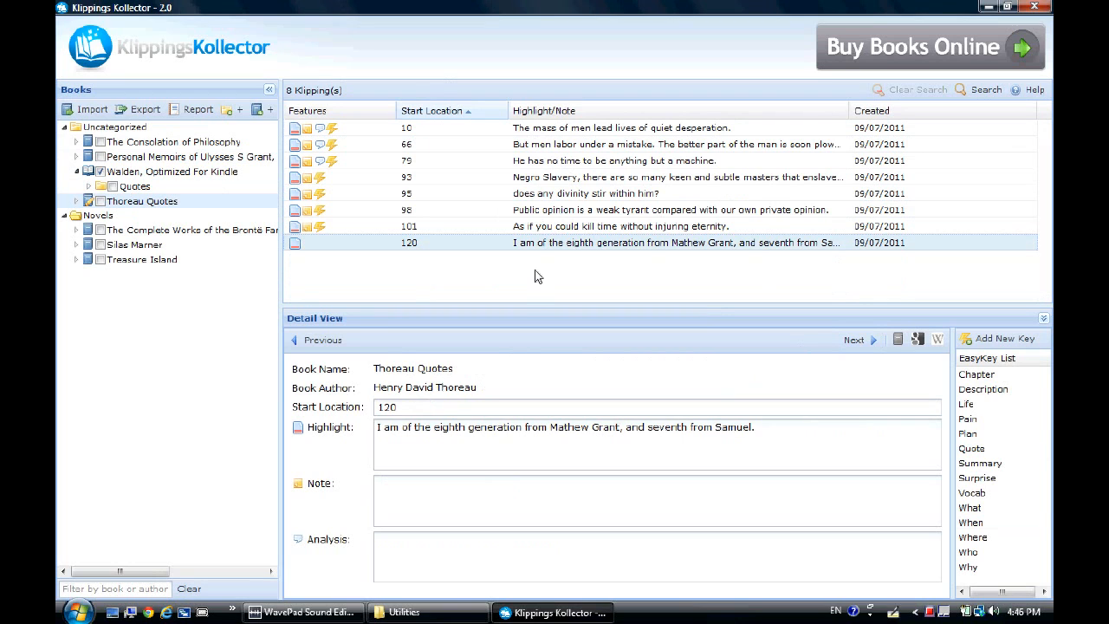
click(561, 245)
right_click(561, 245)
click(595, 291)
click(475, 434)
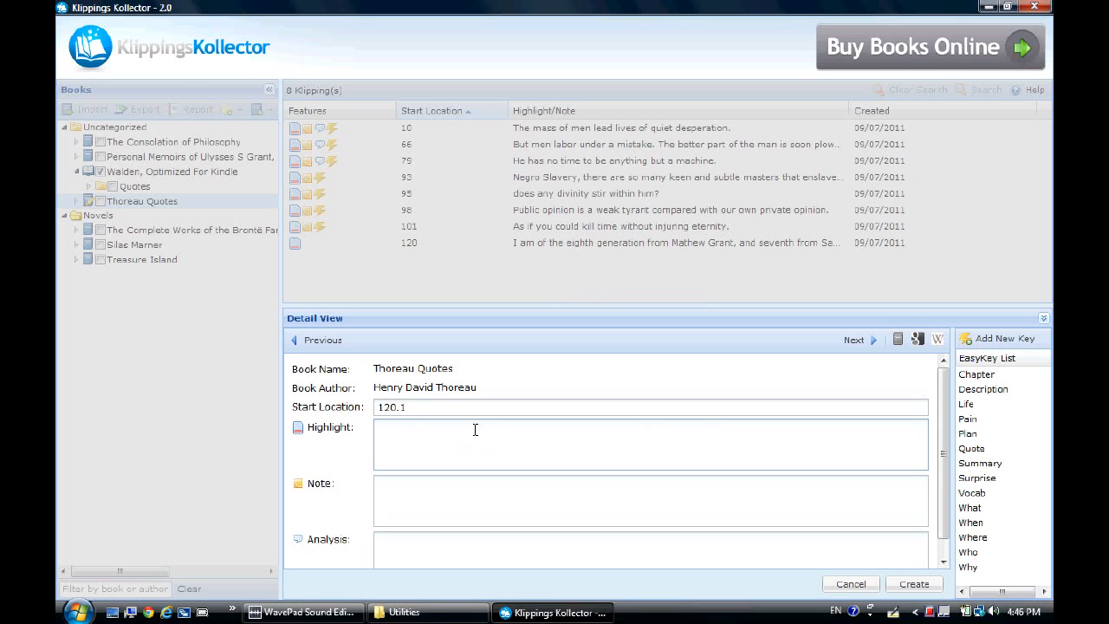
text(This is a test.)
click(907, 586)
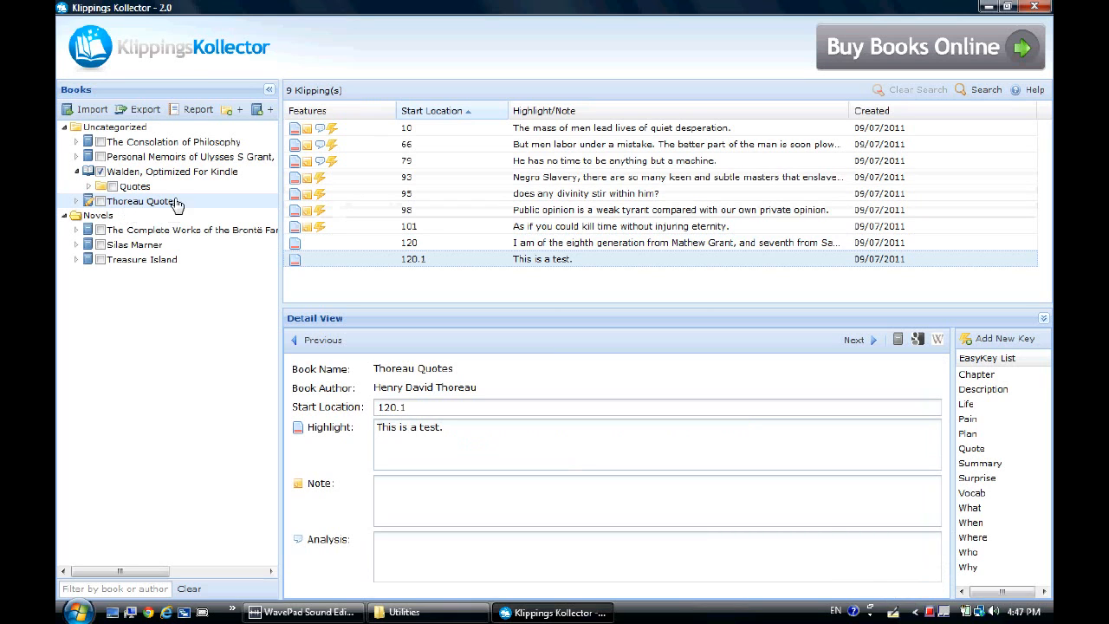
Check the Thoreau Quotes book and export it as a KlipShare file, entering the sharer's name.
click(101, 201)
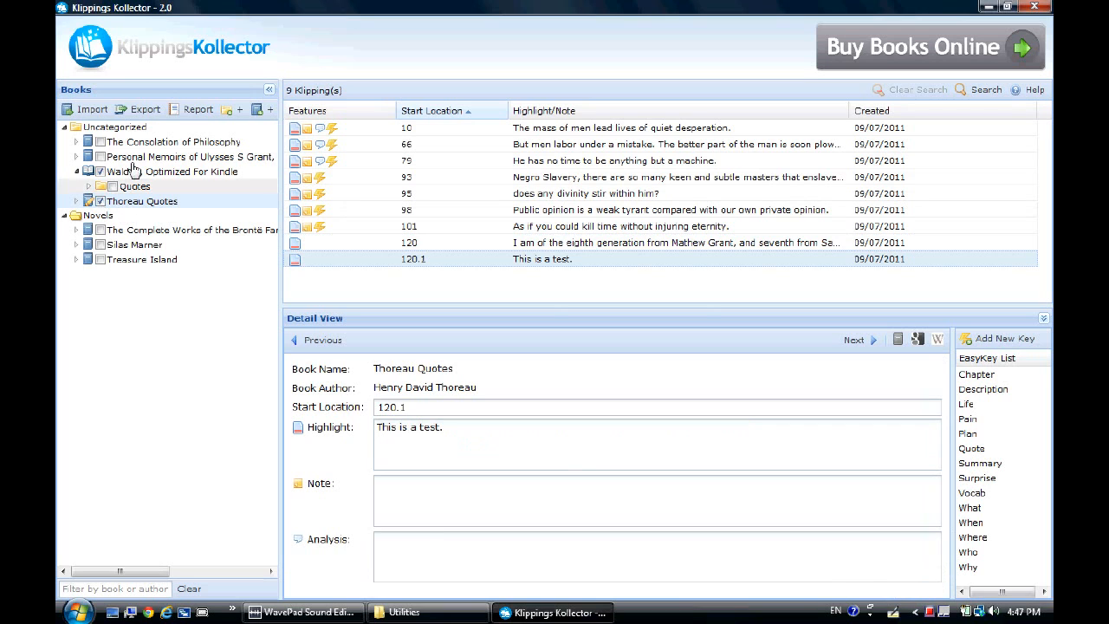
click(143, 111)
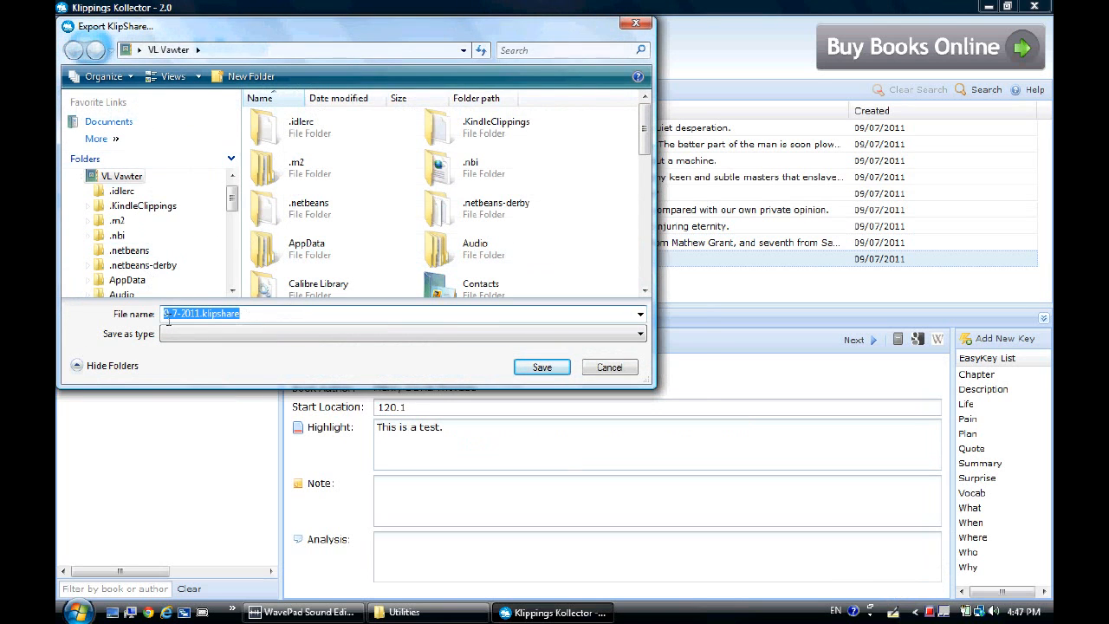
key(Return)
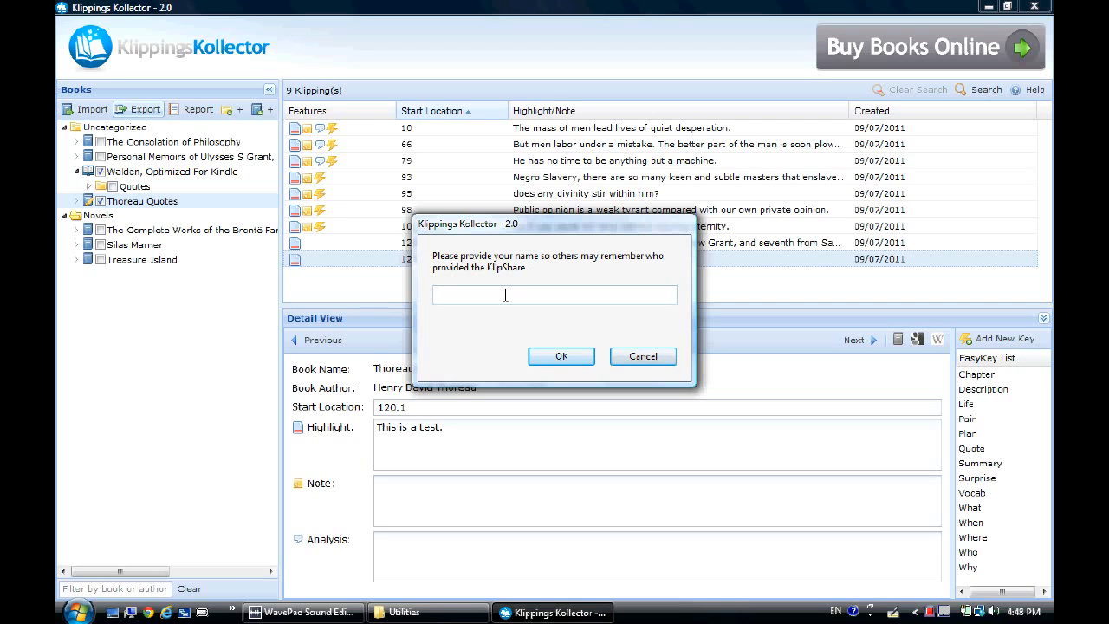
text(Russell)
click(546, 355)
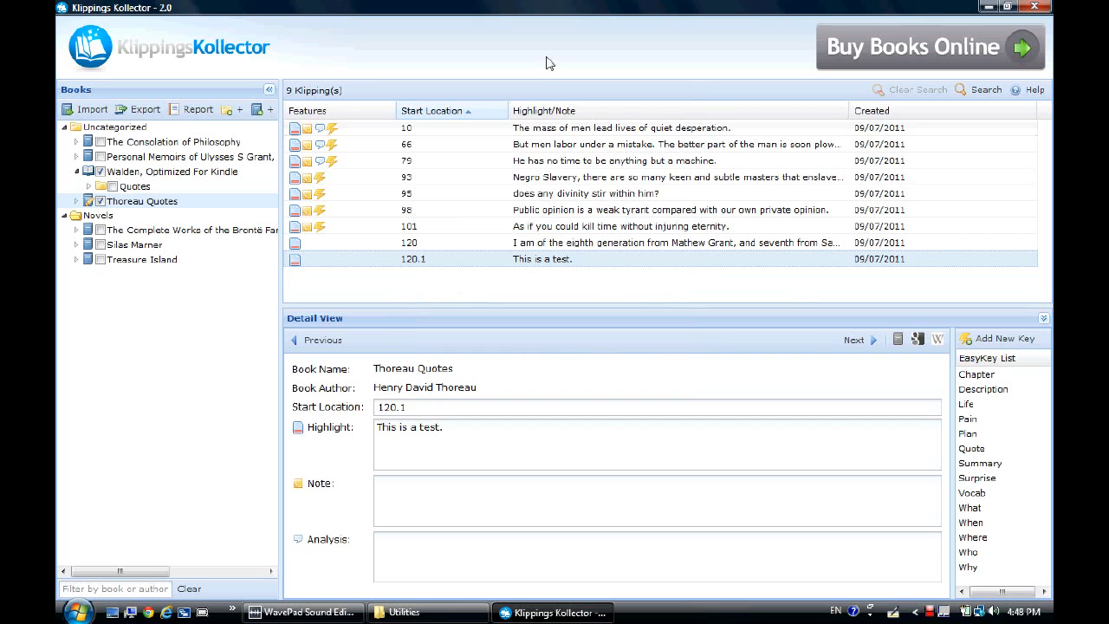
Import the exported KlipShare file and open the imported Thoreau Quotes book.
click(83, 109)
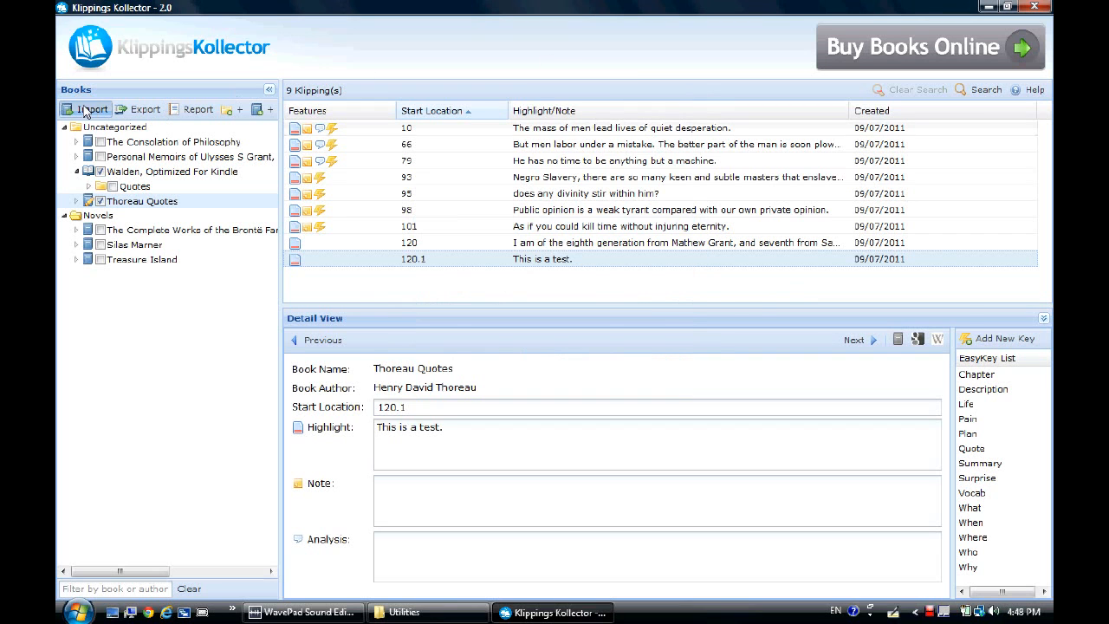
click(770, 412)
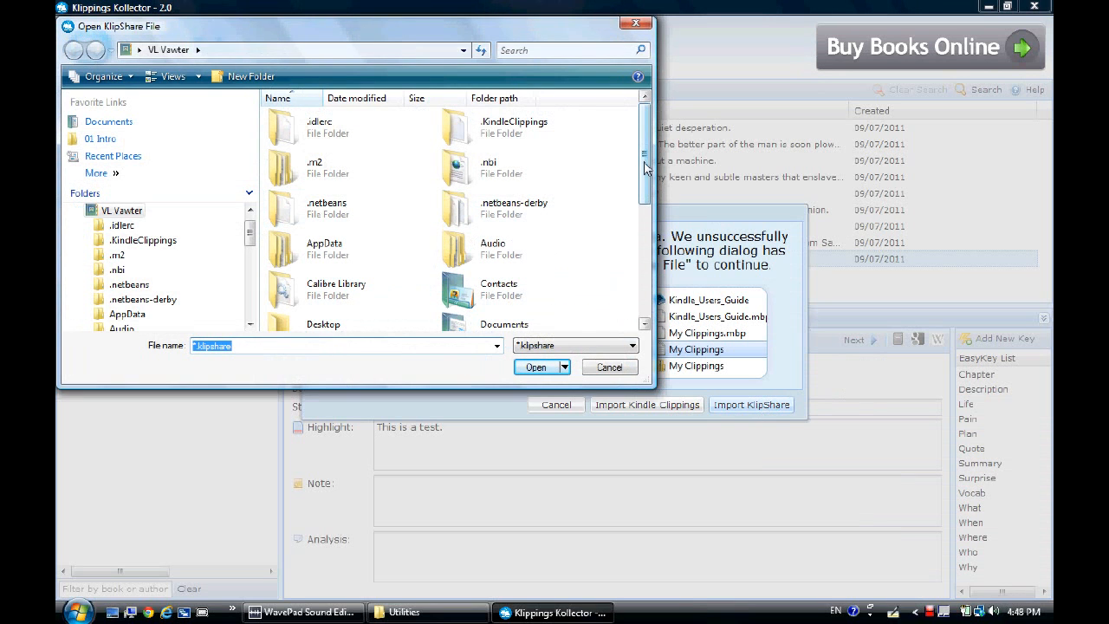
scroll(637, 174, down, 5)
click(343, 310)
click(535, 368)
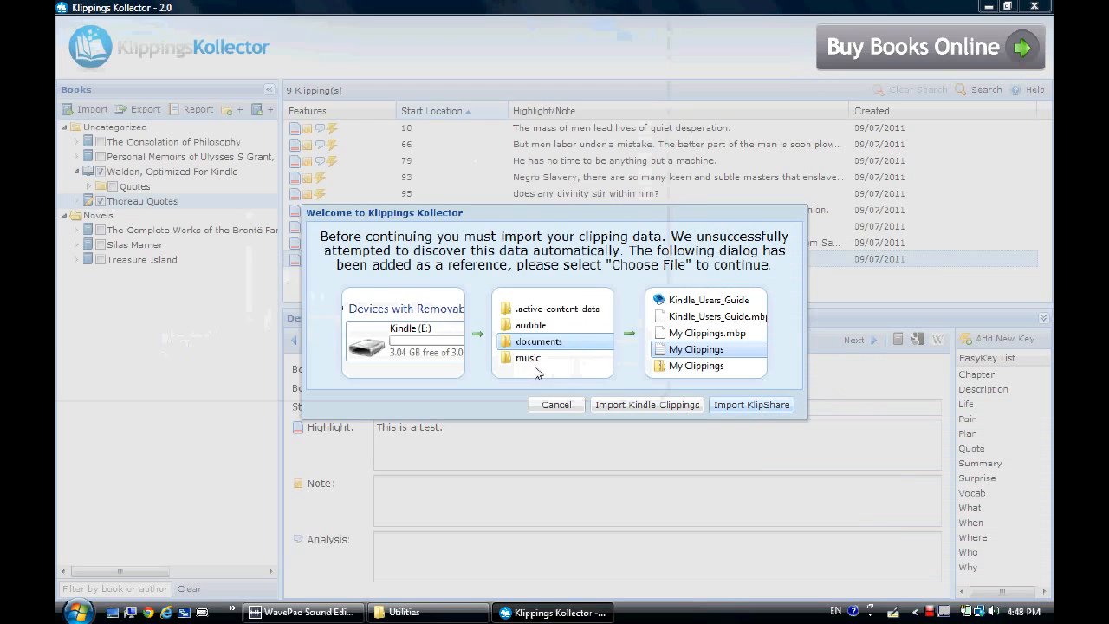
click(691, 359)
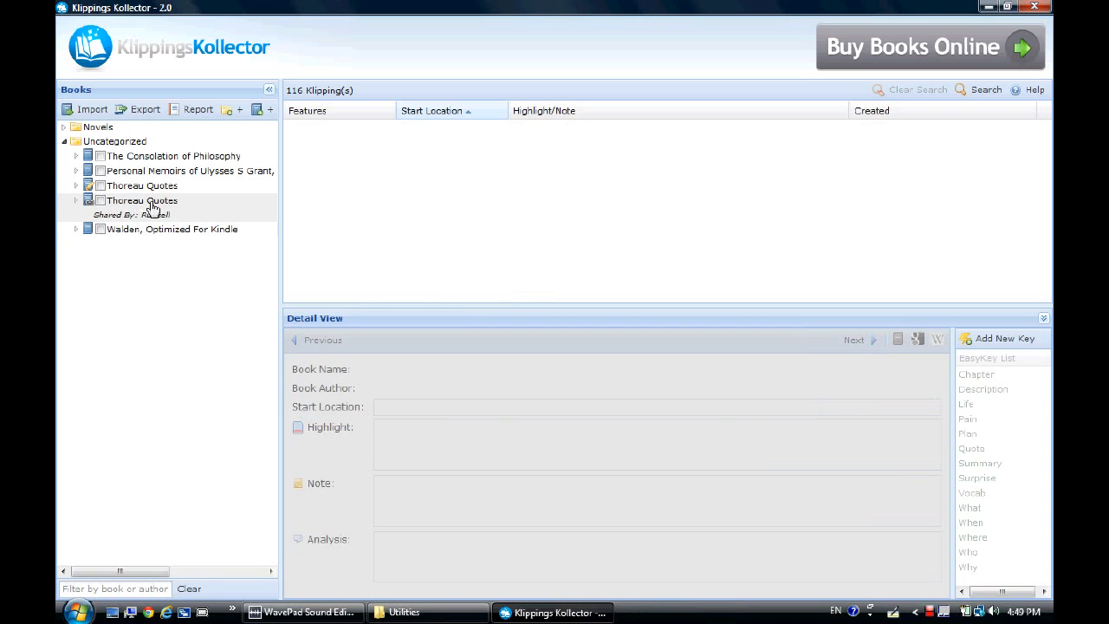
click(148, 211)
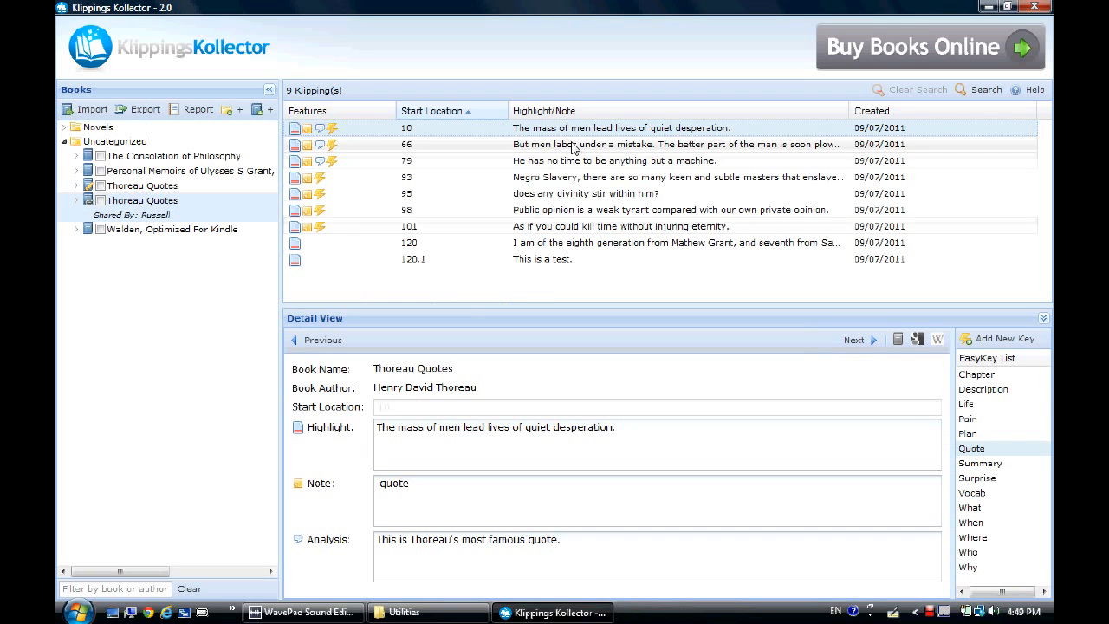